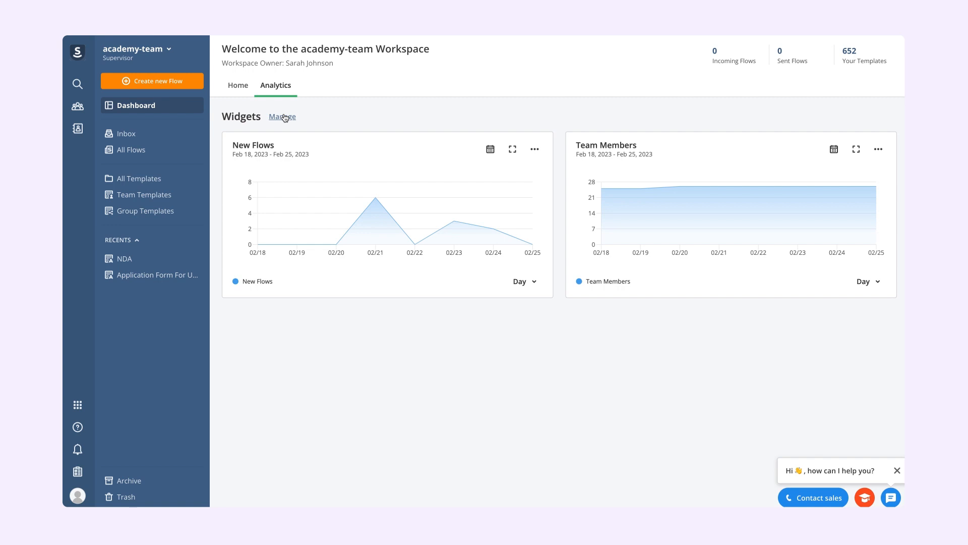
Step: Start a new custom analytics widget and title it "New Widget"
{"action": "left_click", "coordinate": [283, 117]}
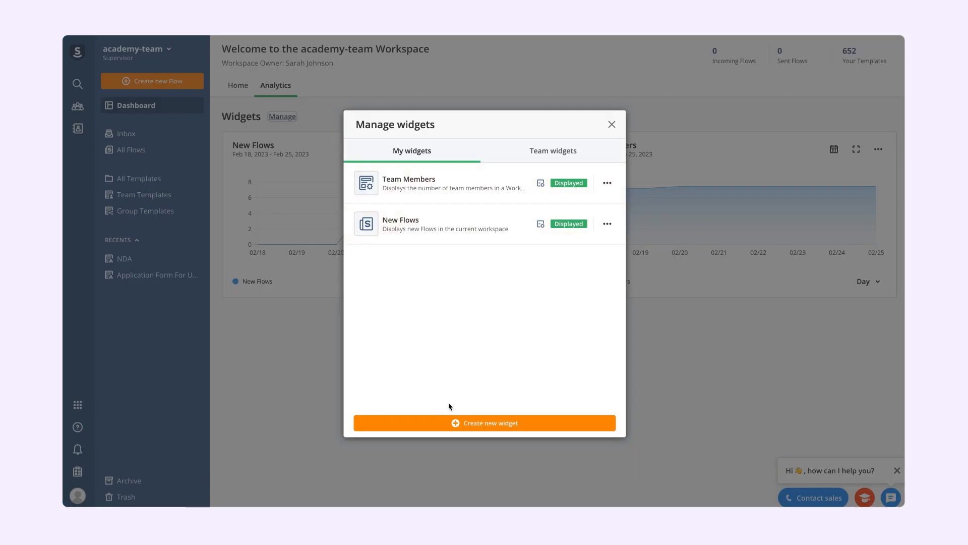
{"action": "left_click", "coordinate": [453, 425]}
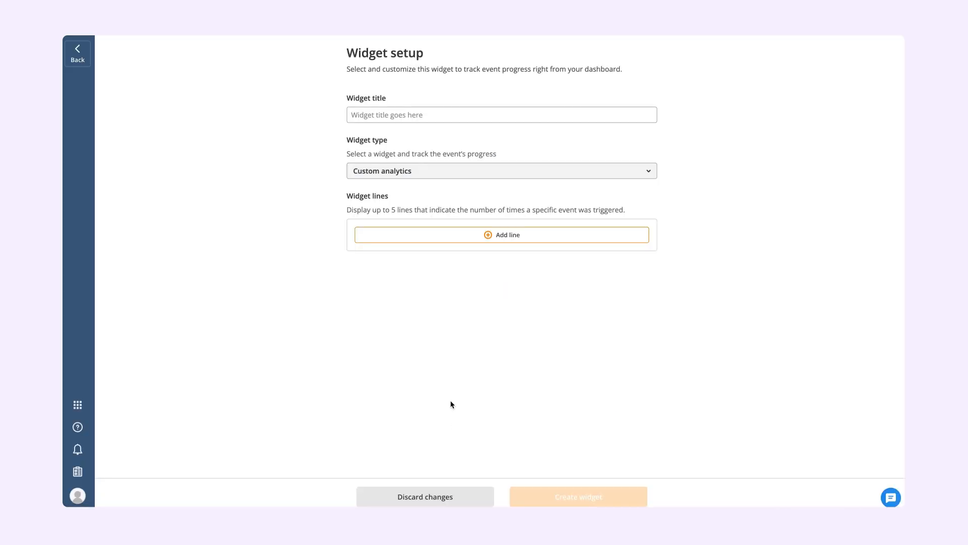
{"action": "left_click", "coordinate": [449, 115]}
{"action": "type", "text": "New Widget"}
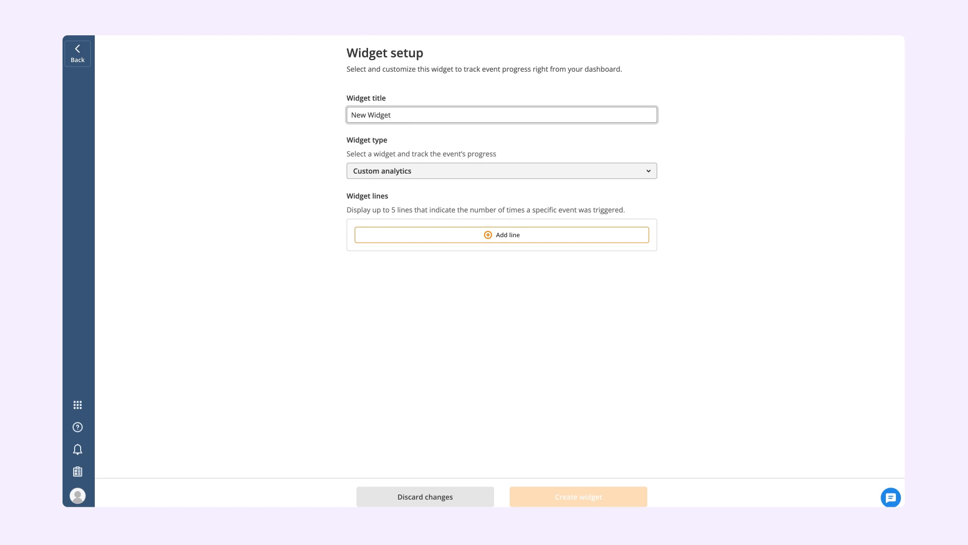
Step: Add a widget line titled "New Flows" and base it on the first Employee Onboarding flow found by searching "Onbo"
{"action": "left_click", "coordinate": [496, 237]}
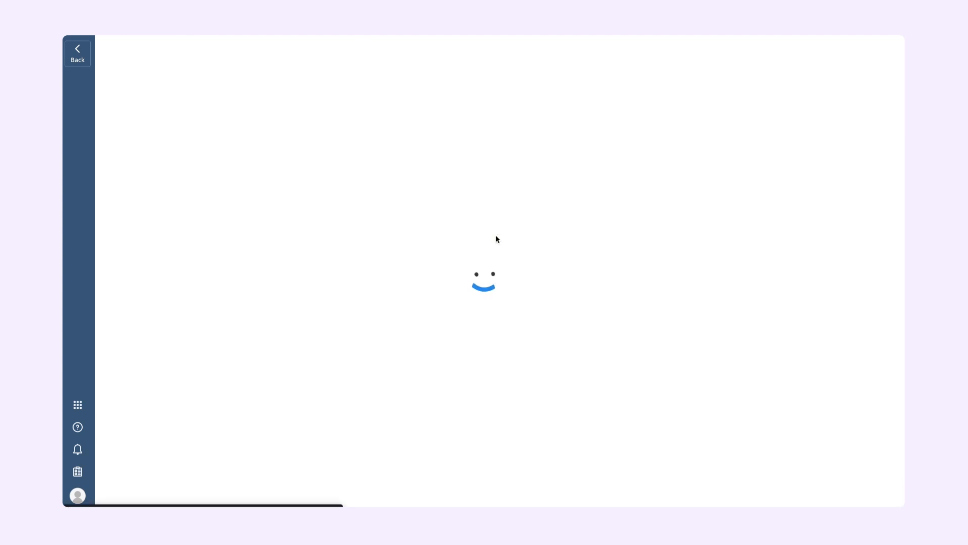
{"action": "left_click", "coordinate": [450, 109]}
{"action": "type", "text": "New Flows"}
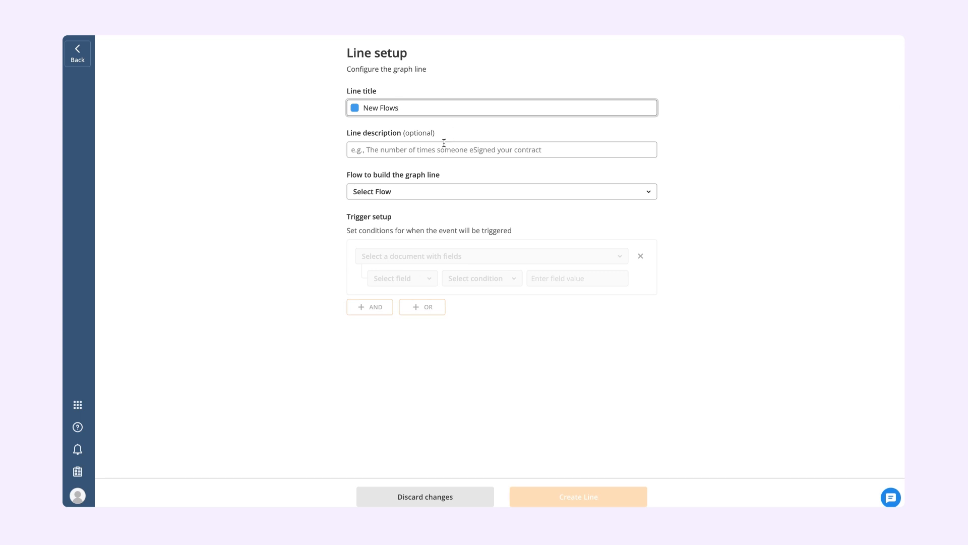
{"action": "left_click", "coordinate": [436, 192]}
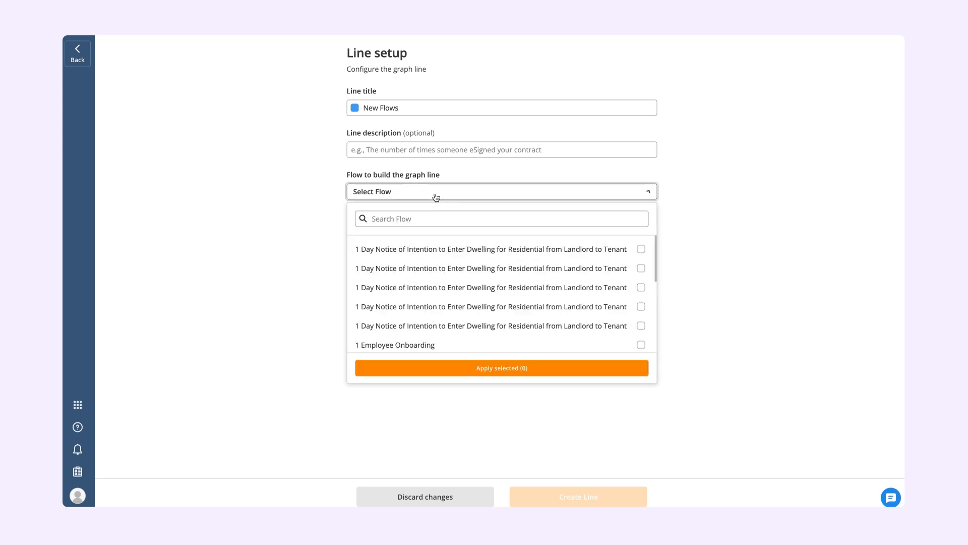
{"action": "left_click", "coordinate": [434, 218]}
{"action": "type", "text": "Onbo"}
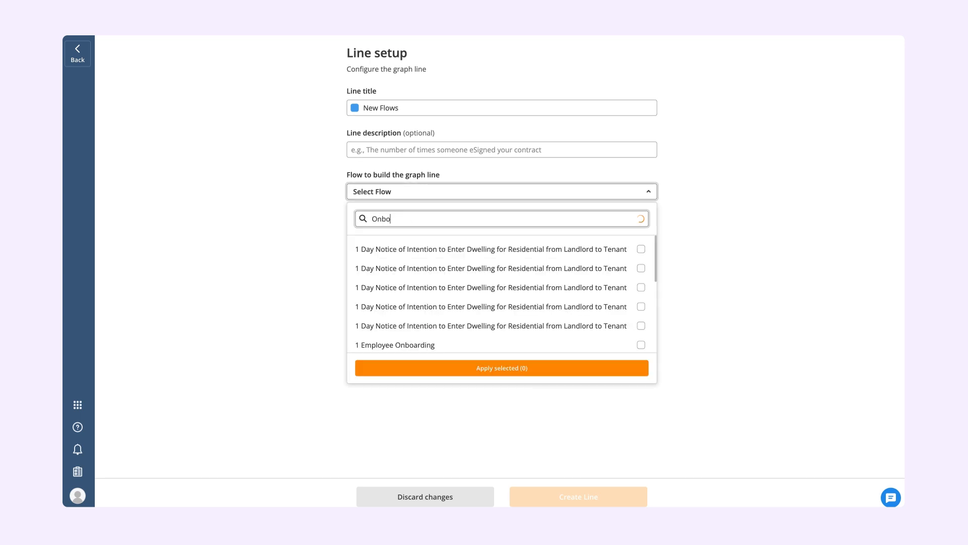
{"action": "left_click", "coordinate": [437, 249]}
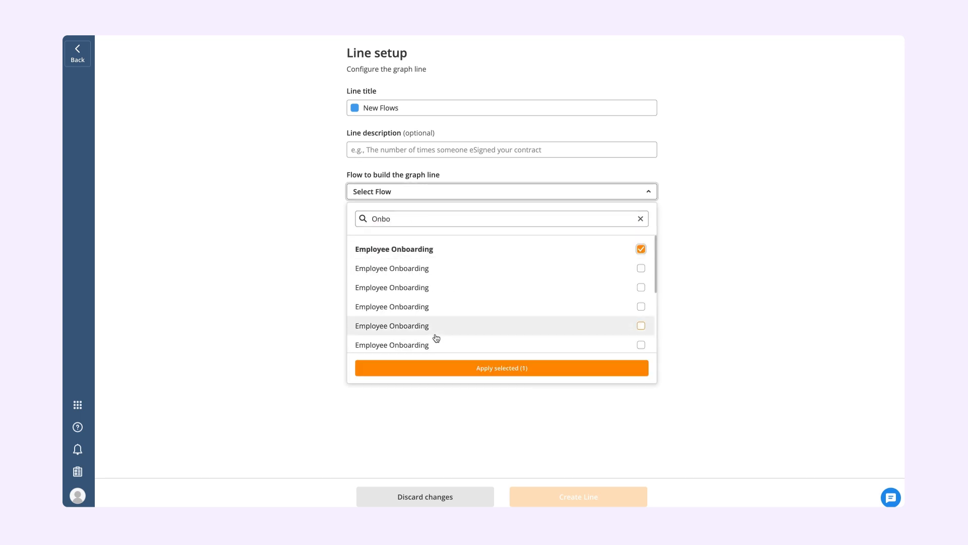
{"action": "left_click", "coordinate": [441, 368]}
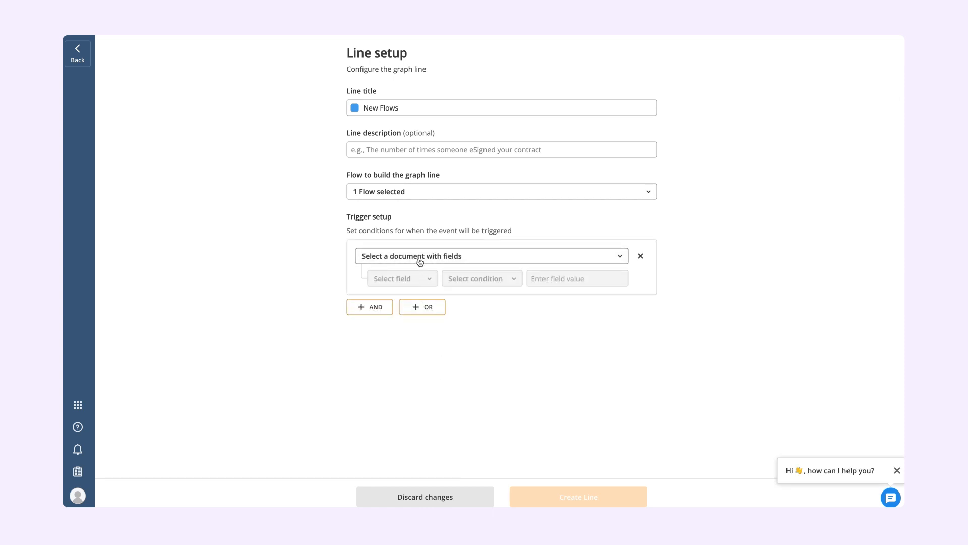
Step: Set the line's trigger to Position.title is not empty in the Employee Contract, and create the line and widget
{"action": "left_click", "coordinate": [420, 260]}
{"action": "left_click", "coordinate": [414, 364]}
{"action": "left_click", "coordinate": [408, 282]}
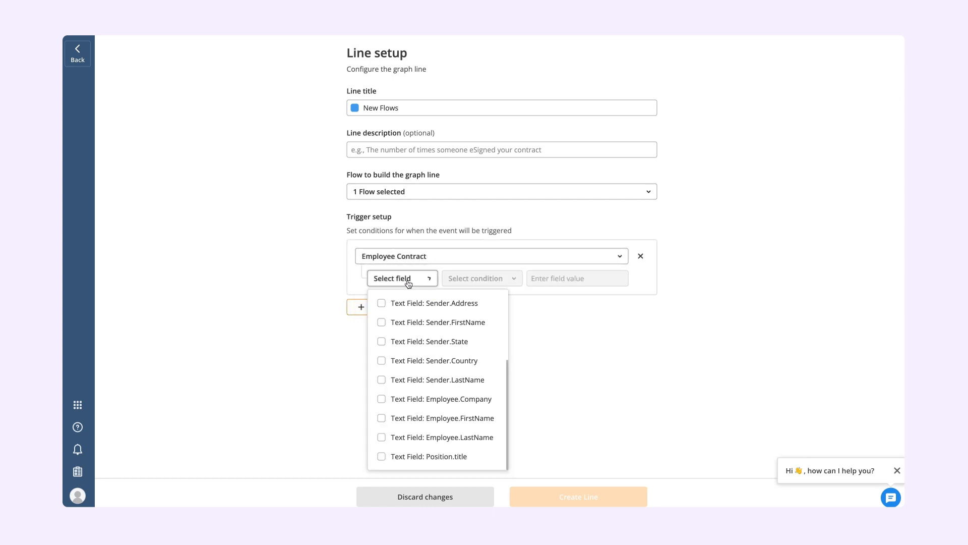
{"action": "left_click", "coordinate": [418, 457]}
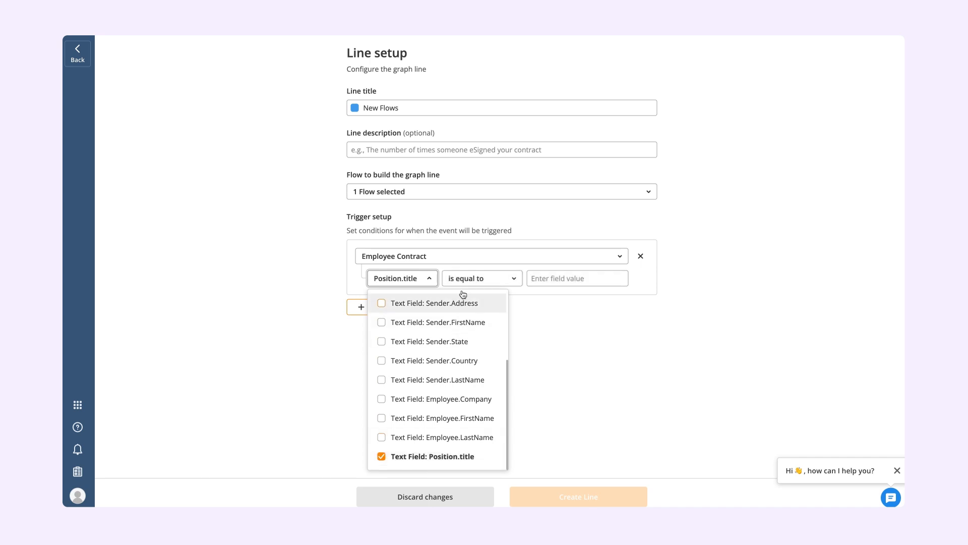
{"action": "left_click", "coordinate": [460, 281]}
{"action": "left_click", "coordinate": [461, 279]}
{"action": "left_click", "coordinate": [465, 357]}
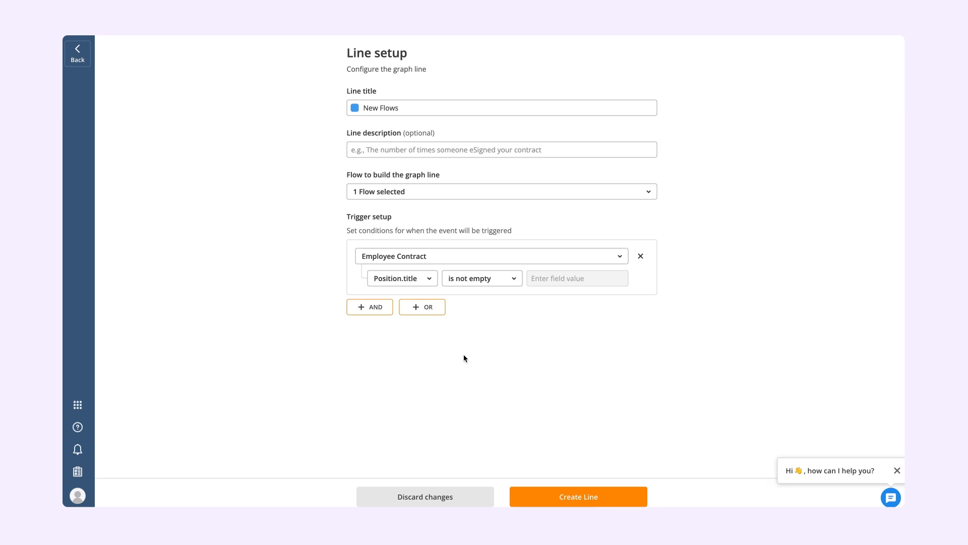
{"action": "left_click", "coordinate": [548, 490]}
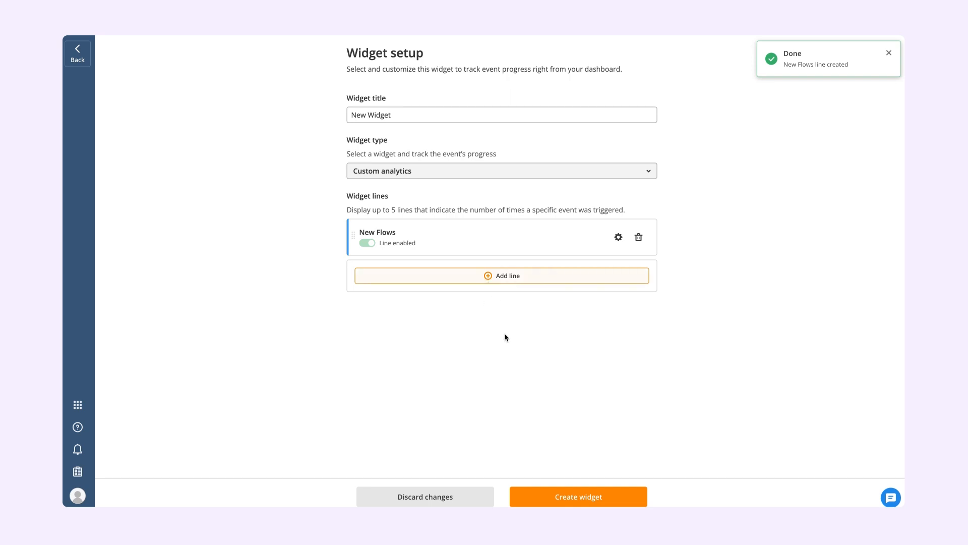
{"action": "left_click", "coordinate": [546, 499]}
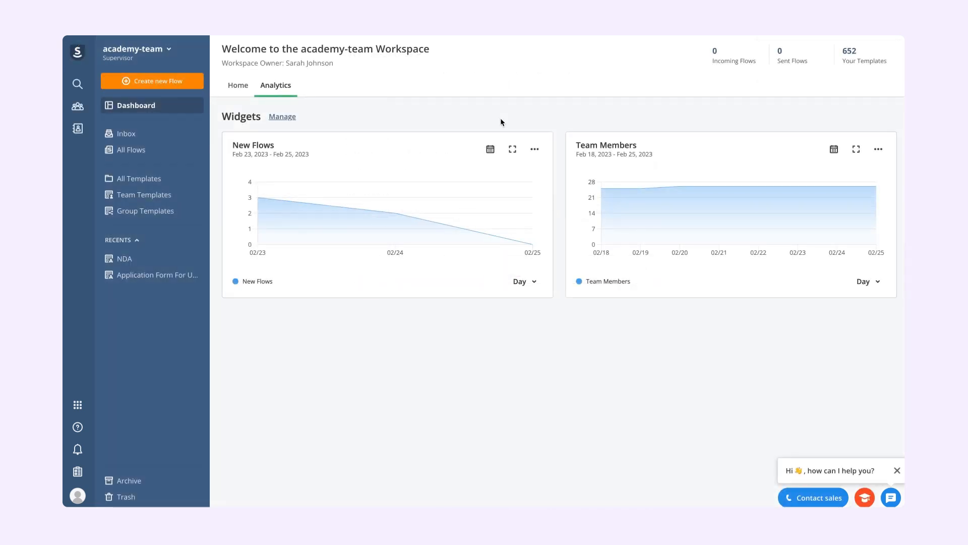
Step: Set a custom date range for the New Flows analytics widget
{"action": "left_click", "coordinate": [490, 149]}
{"action": "left_click", "coordinate": [664, 246]}
{"action": "left_click", "coordinate": [729, 262]}
{"action": "left_click", "coordinate": [705, 315]}
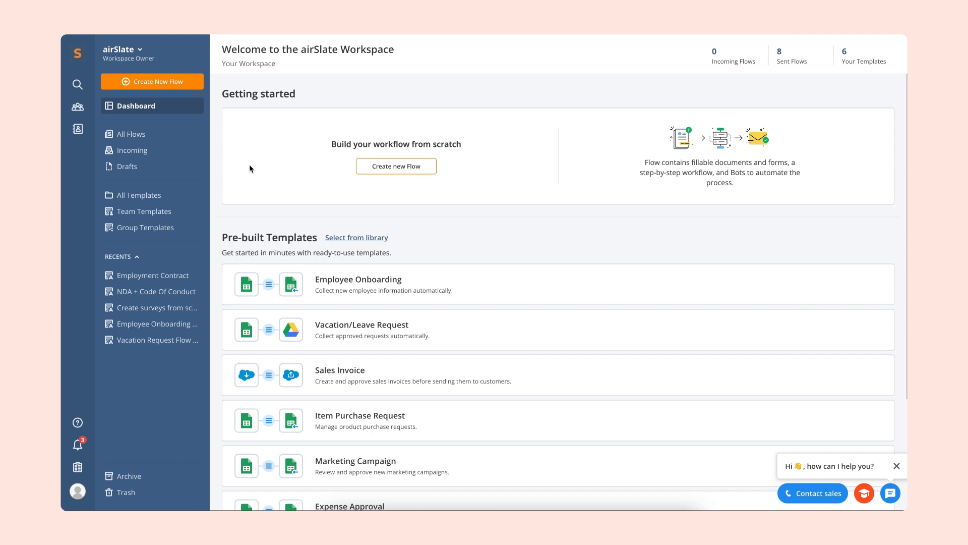
Step: Browse the pre-built template library and open the details of the Contract Management Flow
{"action": "left_click", "coordinate": [367, 239]}
{"action": "scroll", "coordinate": [267, 348], "scroll_direction": "down", "scroll_amount": 7}
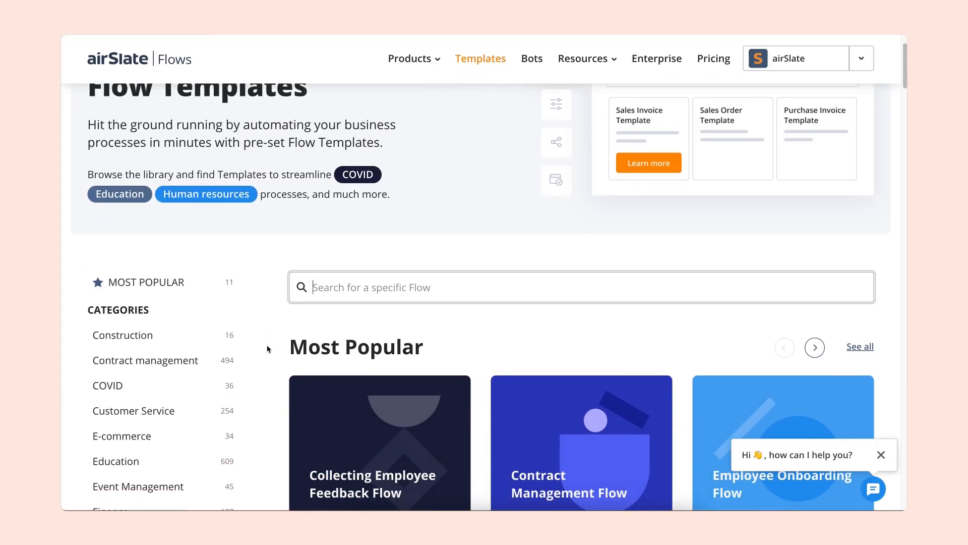
{"action": "scroll", "coordinate": [268, 349], "scroll_direction": "down", "scroll_amount": 6}
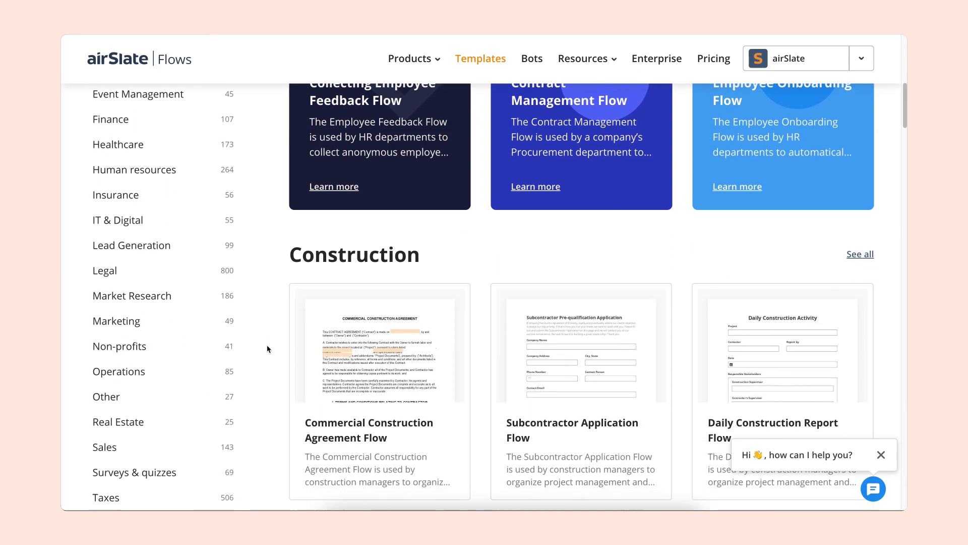
{"action": "scroll", "coordinate": [267, 348], "scroll_direction": "down", "scroll_amount": 4}
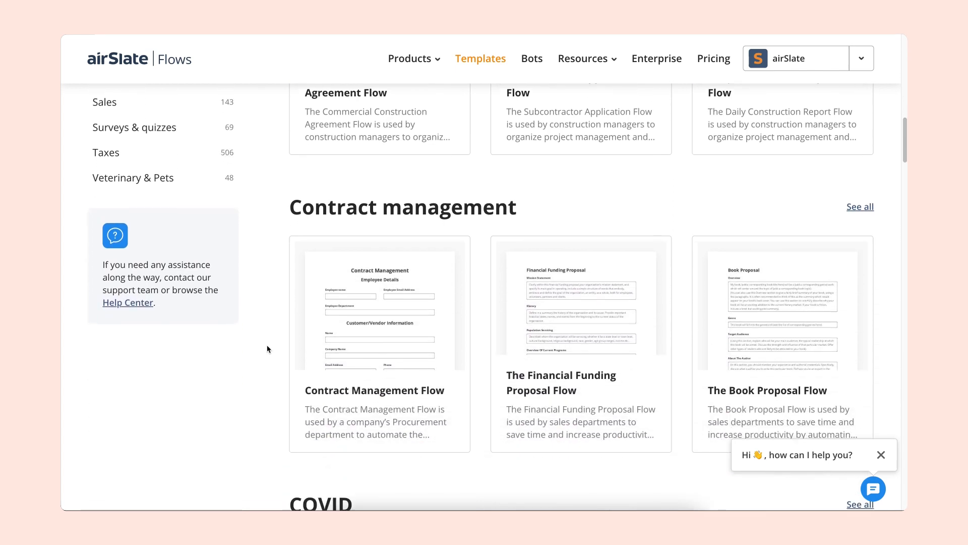
{"action": "mouse_move", "coordinate": [334, 337]}
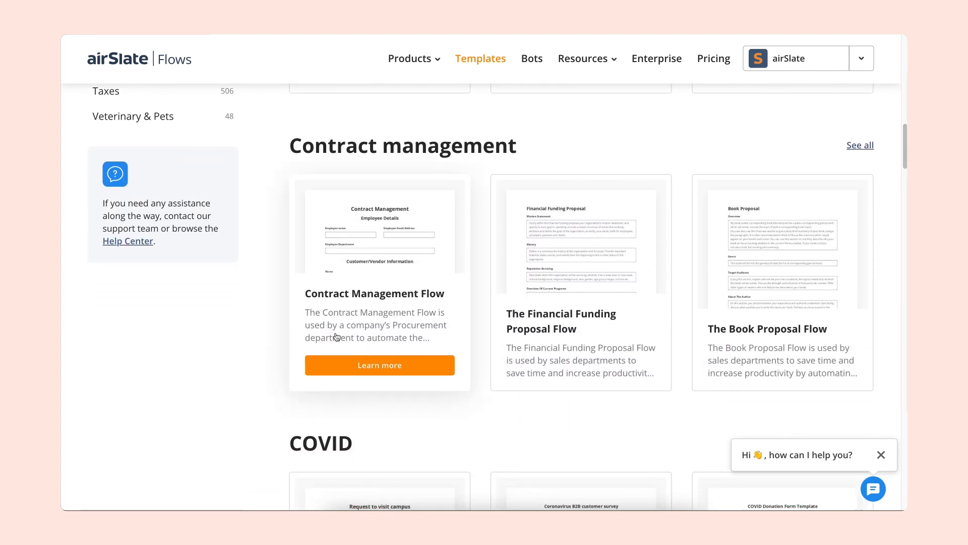
{"action": "left_click", "coordinate": [342, 369]}
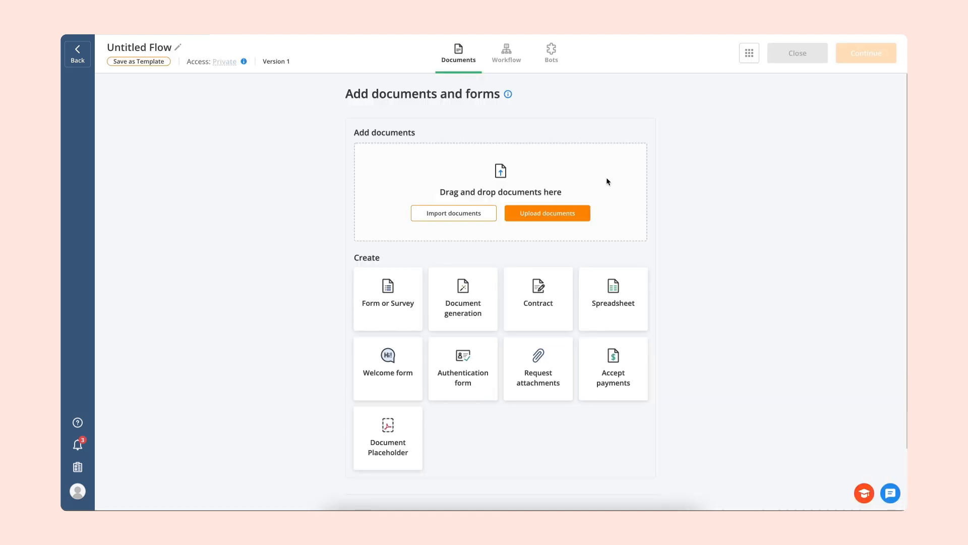
Step: Upload the Employment Contract document to the untitled flow and open it for adding fillable fields
{"action": "left_click", "coordinate": [573, 217]}
{"action": "double_click", "coordinate": [450, 218]}
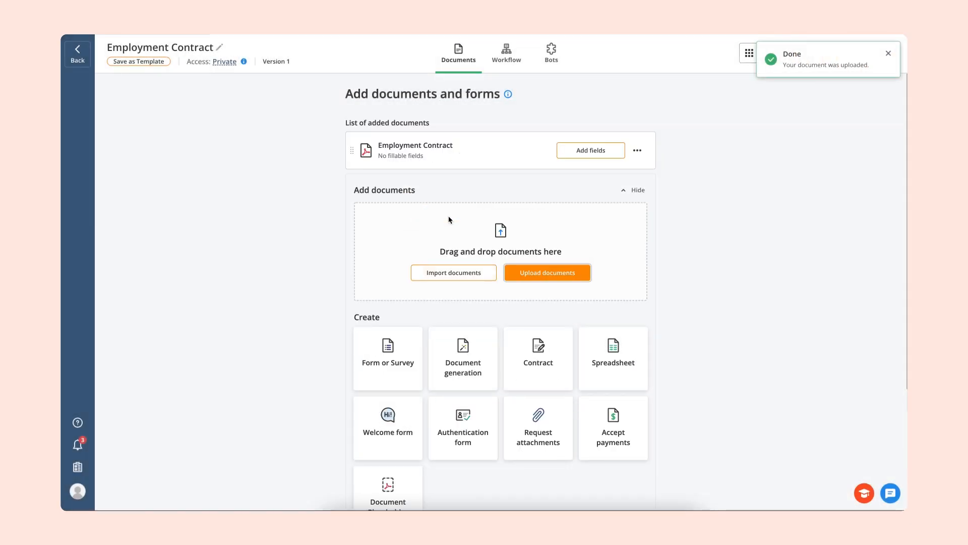
{"action": "left_click", "coordinate": [563, 151]}
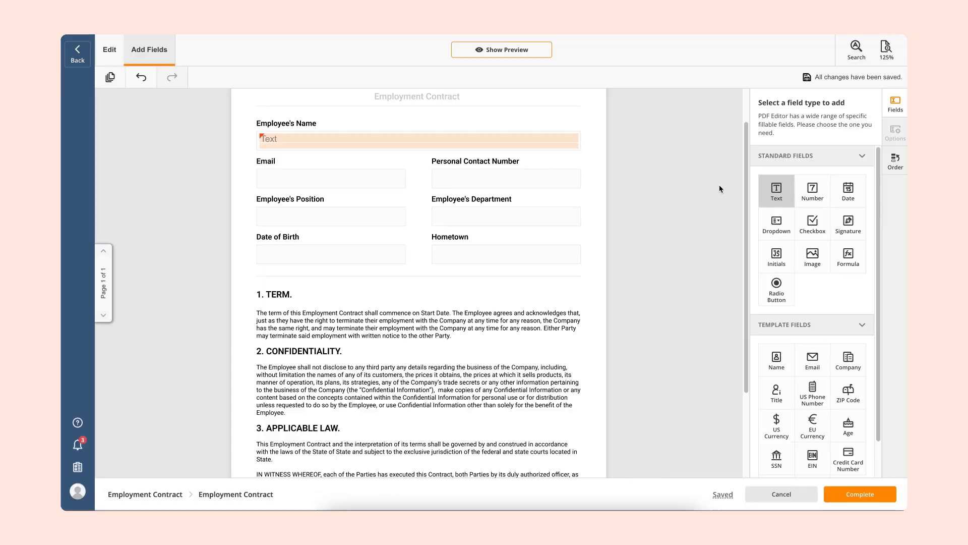
Step: Place fillable fields for email, personal contact number, position, department, hometown and date of birth in the contract's employee details
{"action": "left_click", "coordinate": [418, 177]}
{"action": "left_click_drag", "start_coordinate": [579, 178], "coordinate": [403, 177]}
{"action": "left_click", "coordinate": [506, 178]}
{"action": "left_click", "coordinate": [330, 216]}
{"action": "left_click", "coordinate": [506, 216]}
{"action": "left_click", "coordinate": [506, 254]}
{"action": "left_click_drag", "start_coordinate": [273, 252], "coordinate": [403, 255]}
{"action": "left_click", "coordinate": [455, 287]}
Step: Place a signature field beside Employee's Signature and a date field beside Date of Signing at the contract's end
{"action": "scroll", "coordinate": [453, 291], "scroll_direction": "down", "scroll_amount": 3}
{"action": "left_click", "coordinate": [848, 222]}
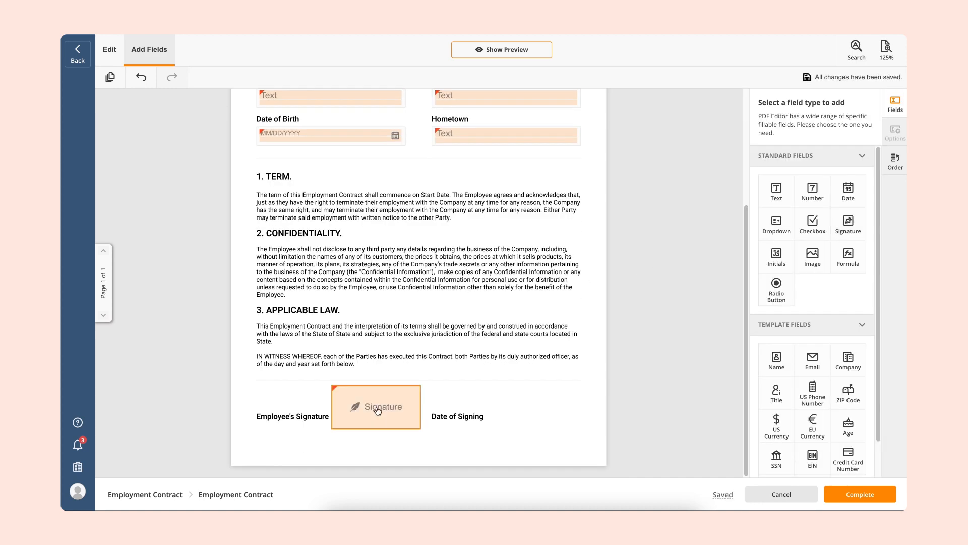
{"action": "left_click", "coordinate": [850, 191]}
{"action": "left_click", "coordinate": [461, 421]}
{"action": "left_click_drag", "start_coordinate": [460, 423], "coordinate": [491, 423]}
{"action": "left_click_drag", "start_coordinate": [607, 416], "coordinate": [555, 420]}
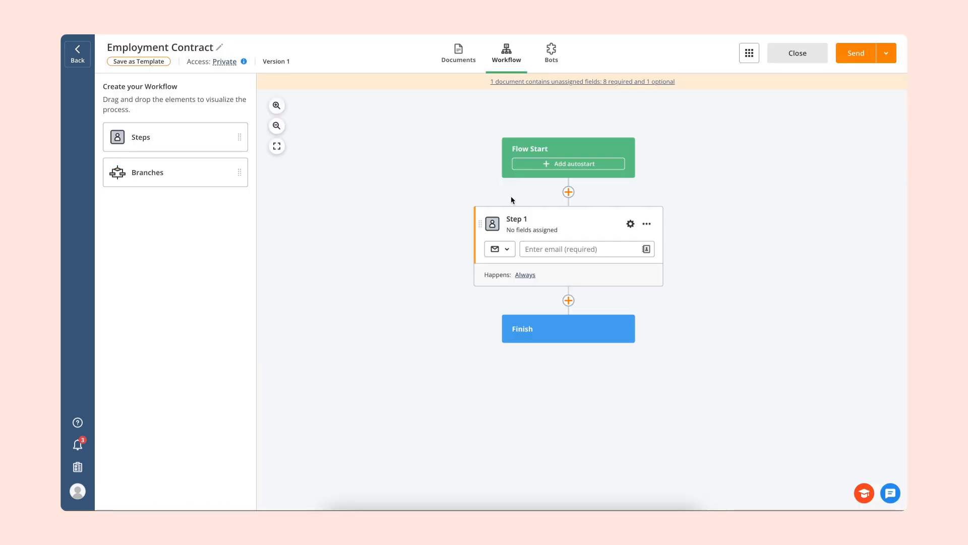
Step: Add an HR step before Finish in the workflow and assign all Employment Contract fields to the Employee step
{"action": "left_click_drag", "start_coordinate": [186, 141], "coordinate": [568, 312]}
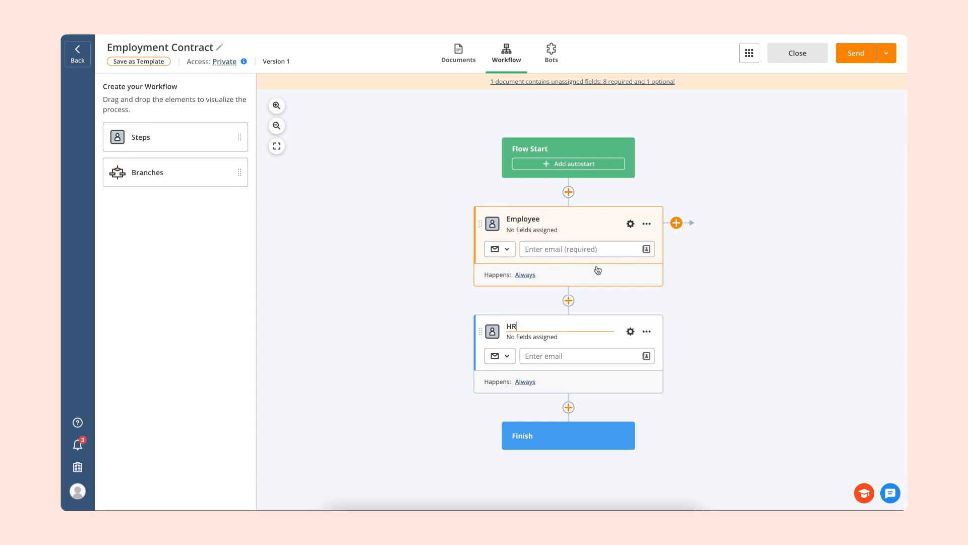
{"action": "left_click", "coordinate": [630, 223]}
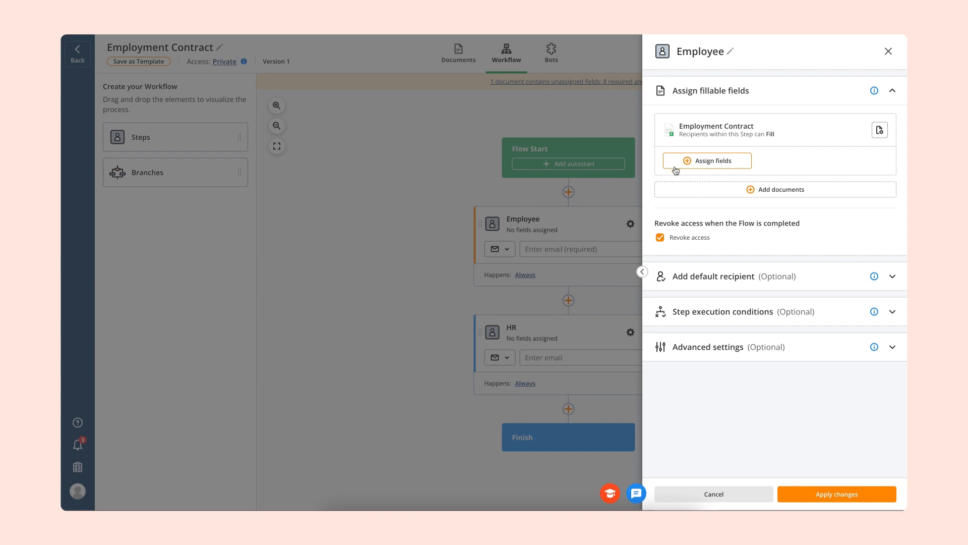
{"action": "left_click", "coordinate": [675, 161]}
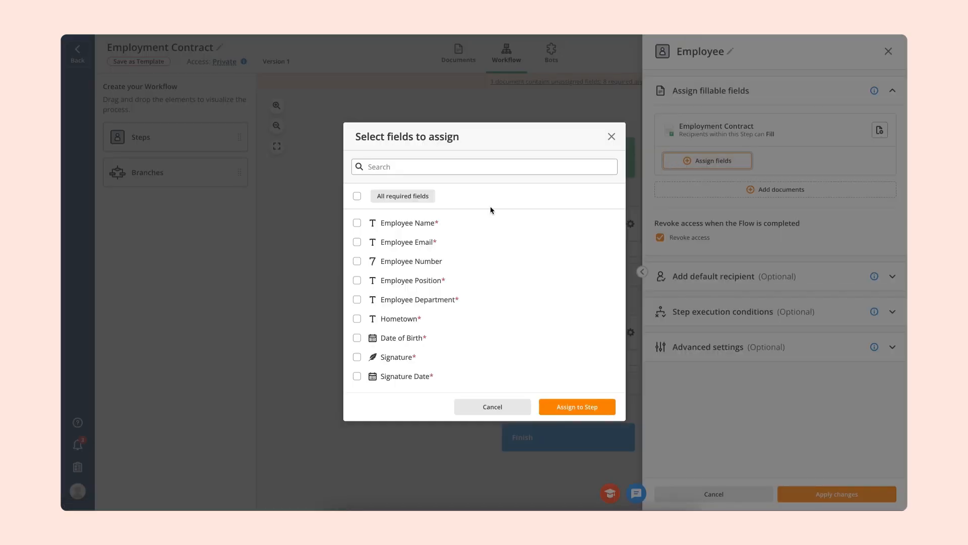
{"action": "left_click", "coordinate": [356, 197]}
{"action": "left_click", "coordinate": [558, 406]}
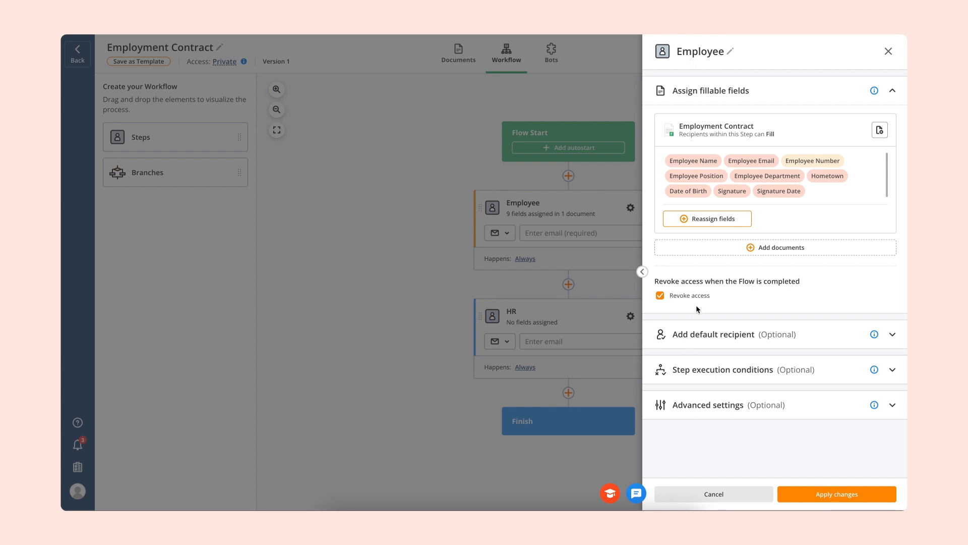
Step: Add a branch to the workflow between the Employee and HR steps
{"action": "left_click", "coordinate": [511, 294]}
{"action": "left_click_drag", "start_coordinate": [200, 172], "coordinate": [606, 294]}
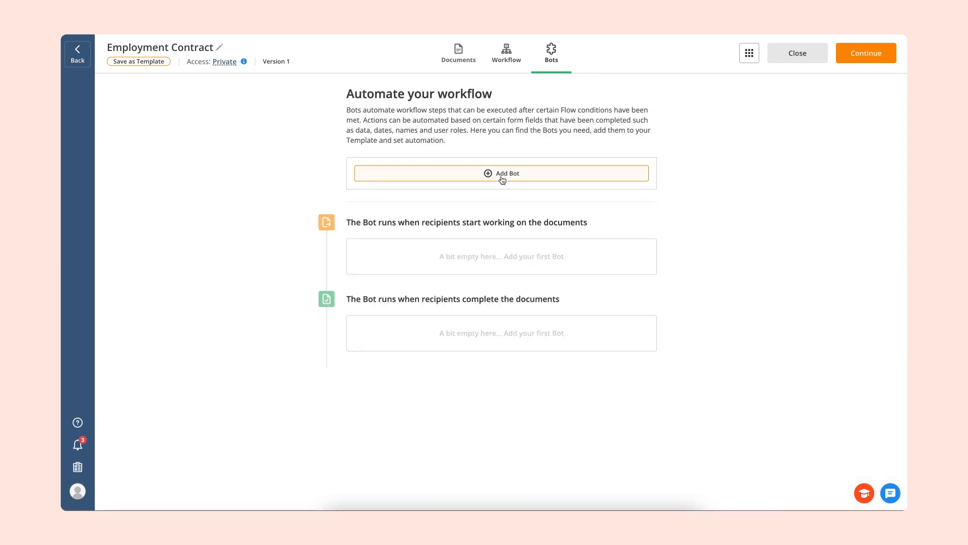
Step: Install the Email on Documents Completion bot and include anyone who will complete the document among its email recipients
{"action": "left_click", "coordinate": [504, 175]}
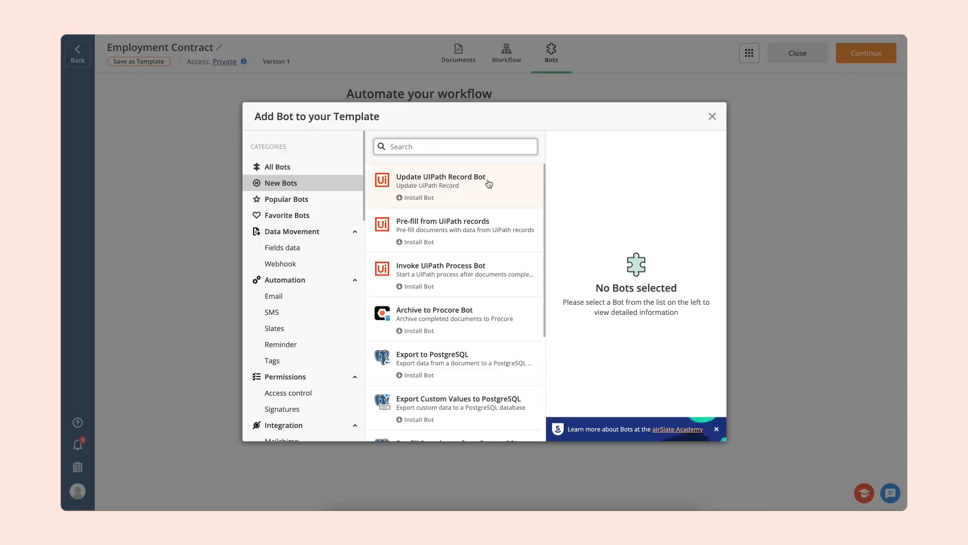
{"action": "left_click", "coordinate": [340, 300]}
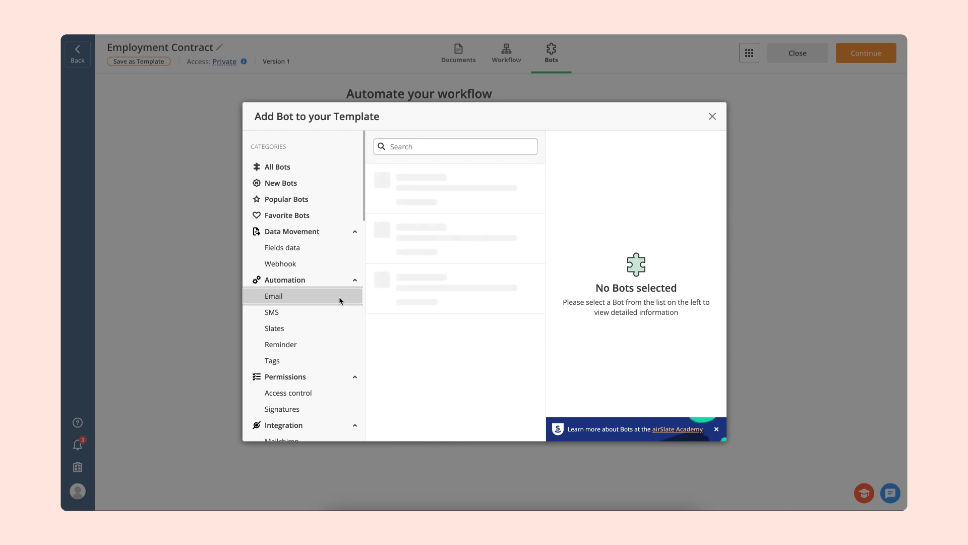
{"action": "left_click", "coordinate": [421, 224]}
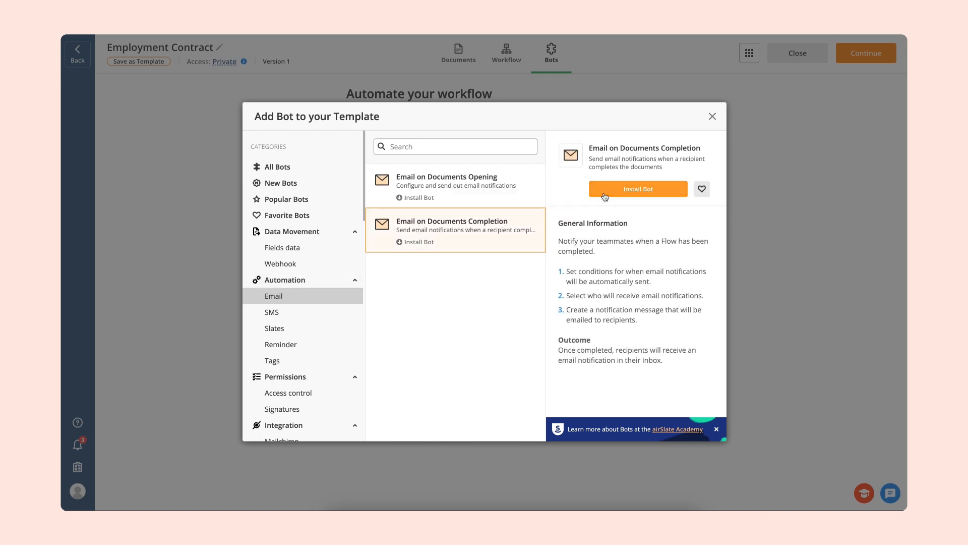
{"action": "left_click", "coordinate": [605, 195]}
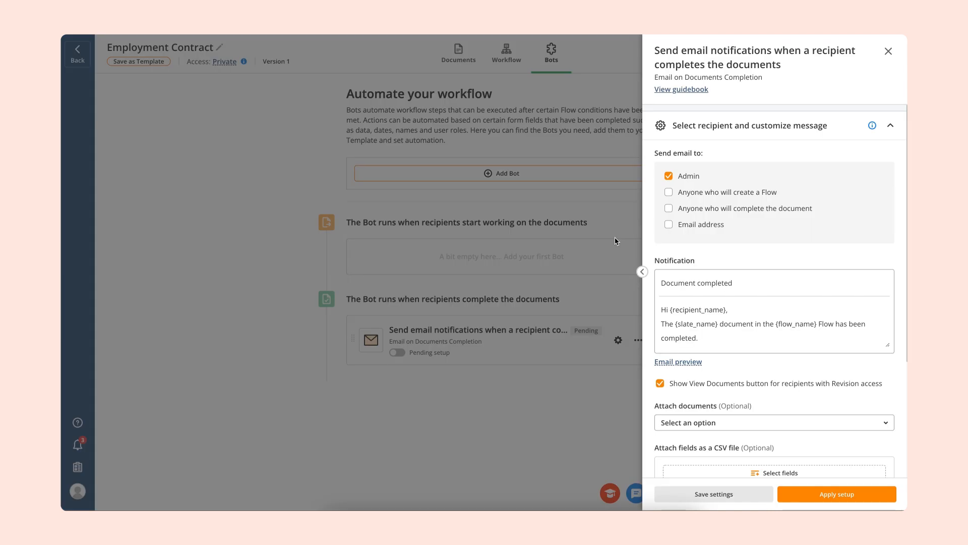
{"action": "left_click", "coordinate": [669, 213]}
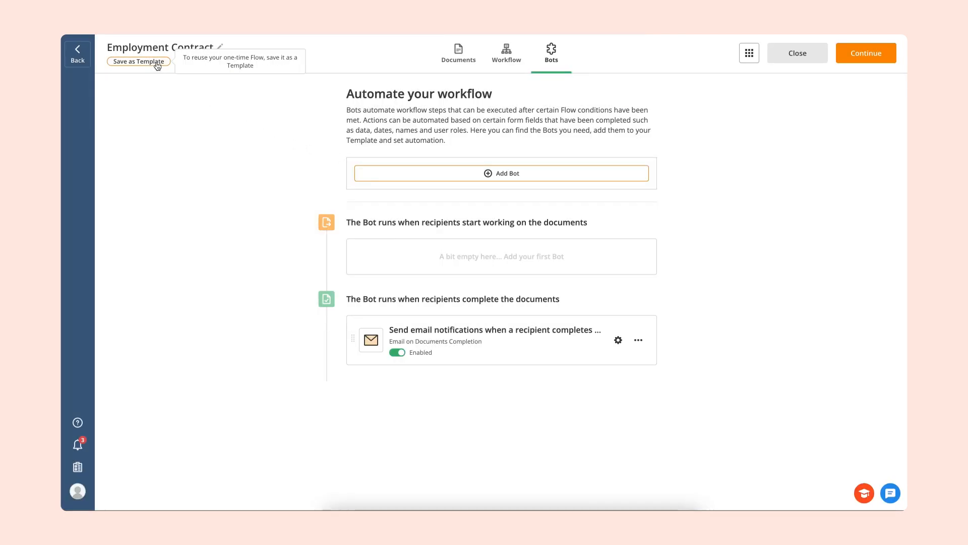
Step: Save the Employment Contract flow as a reusable template
{"action": "left_click", "coordinate": [157, 63]}
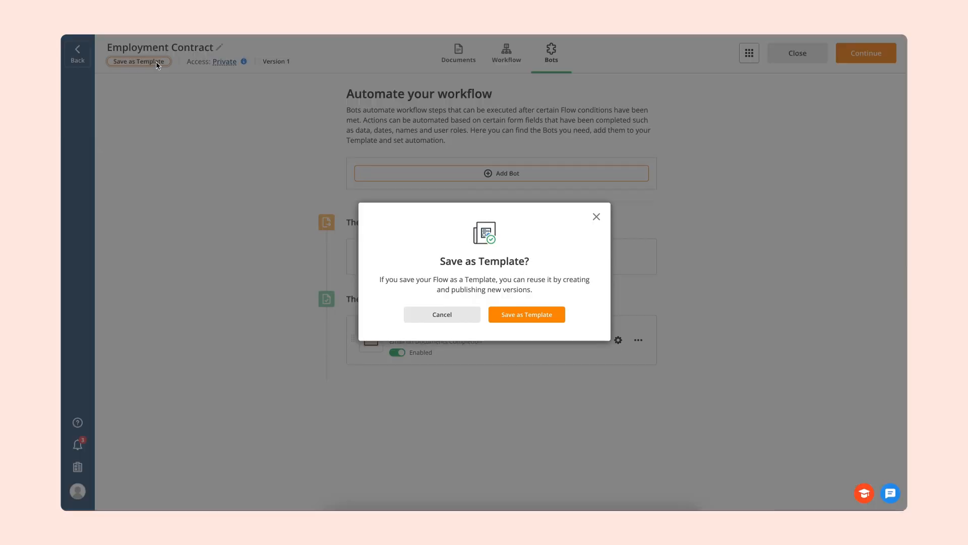
{"action": "left_click", "coordinate": [513, 313]}
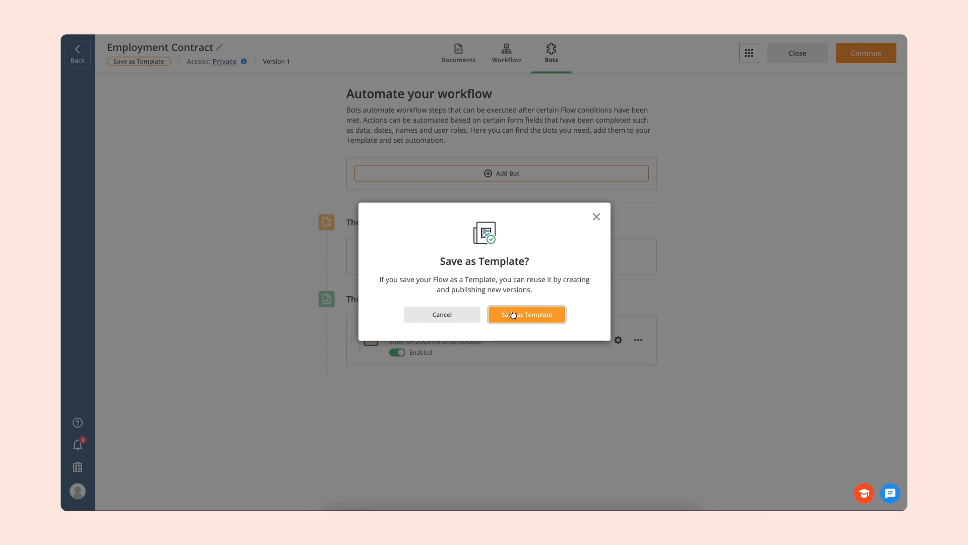
Step: Enable the shareable link for starting the Employment Contract flow from its workflow, copy the link and apply the start settings
{"action": "left_click", "coordinate": [513, 59]}
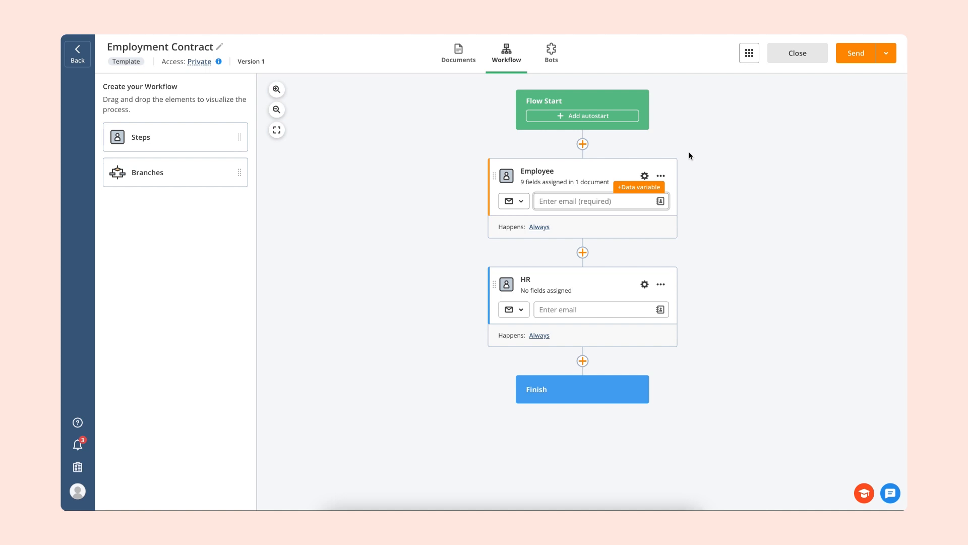
{"action": "left_click", "coordinate": [891, 60]}
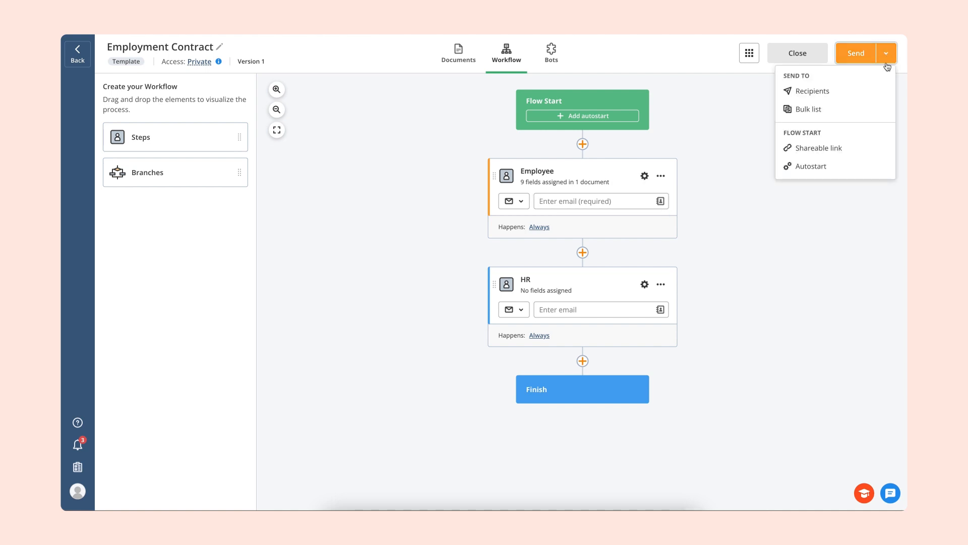
{"action": "left_click", "coordinate": [865, 150]}
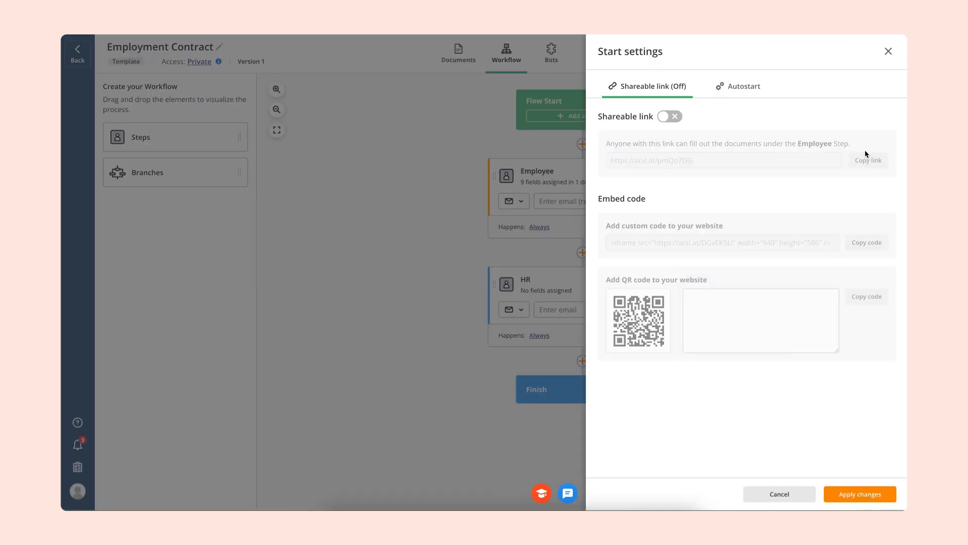
{"action": "left_click", "coordinate": [676, 119]}
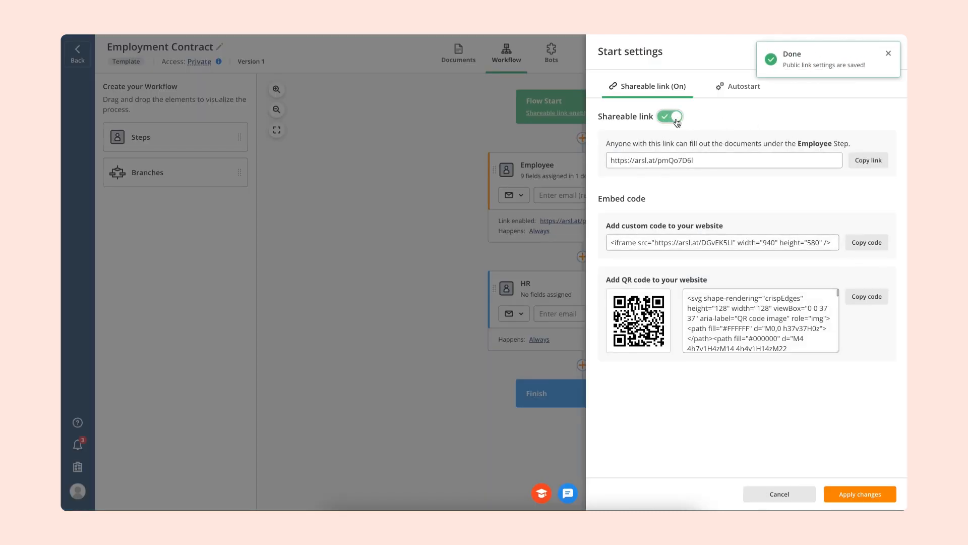
{"action": "left_click", "coordinate": [864, 167]}
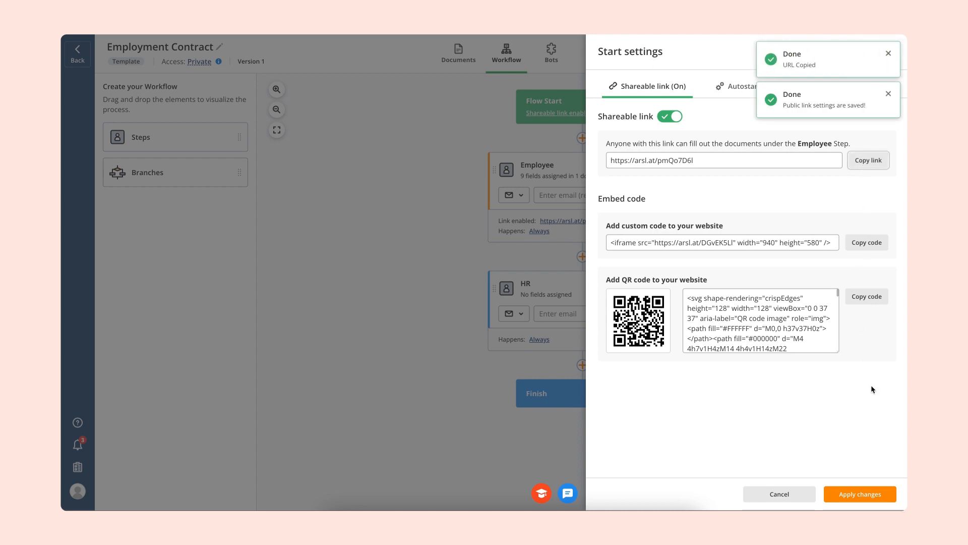
{"action": "left_click", "coordinate": [860, 494]}
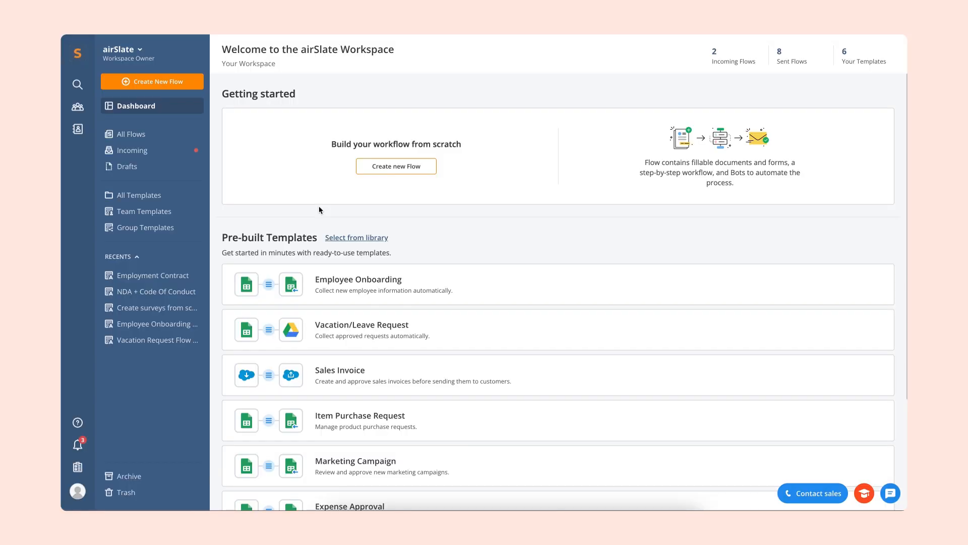
Step: Open the bots log of today's Employment Contract flow from the list of all flows
{"action": "left_click", "coordinate": [165, 140]}
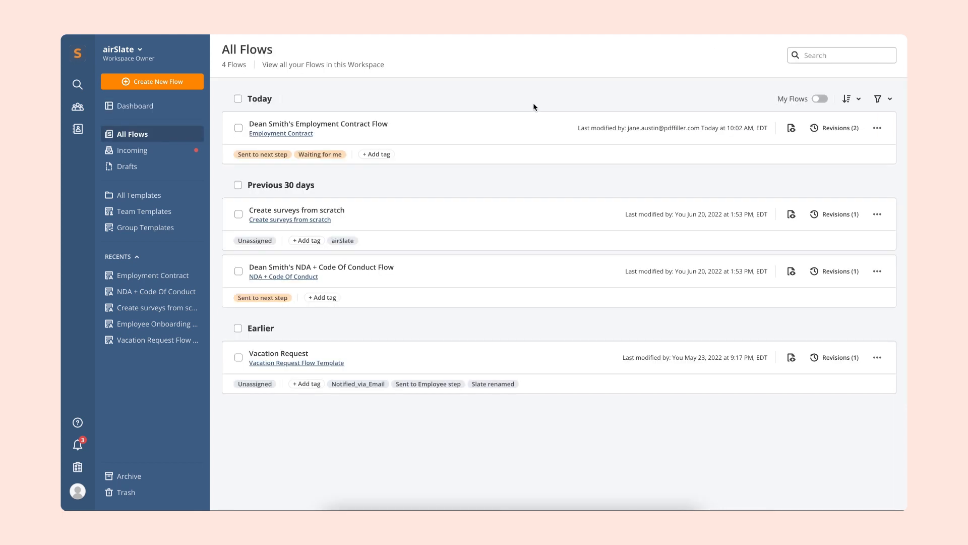
{"action": "left_click", "coordinate": [877, 130]}
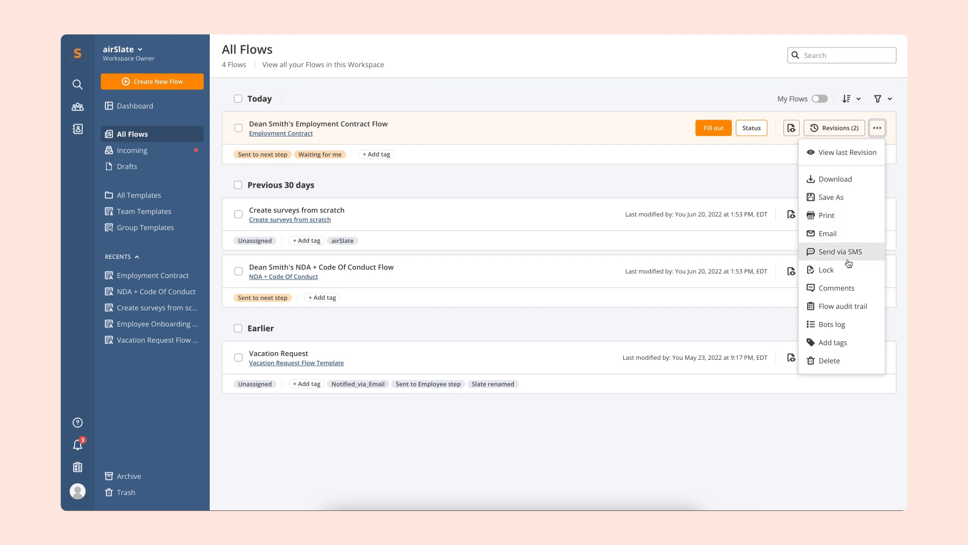
{"action": "left_click", "coordinate": [838, 326]}
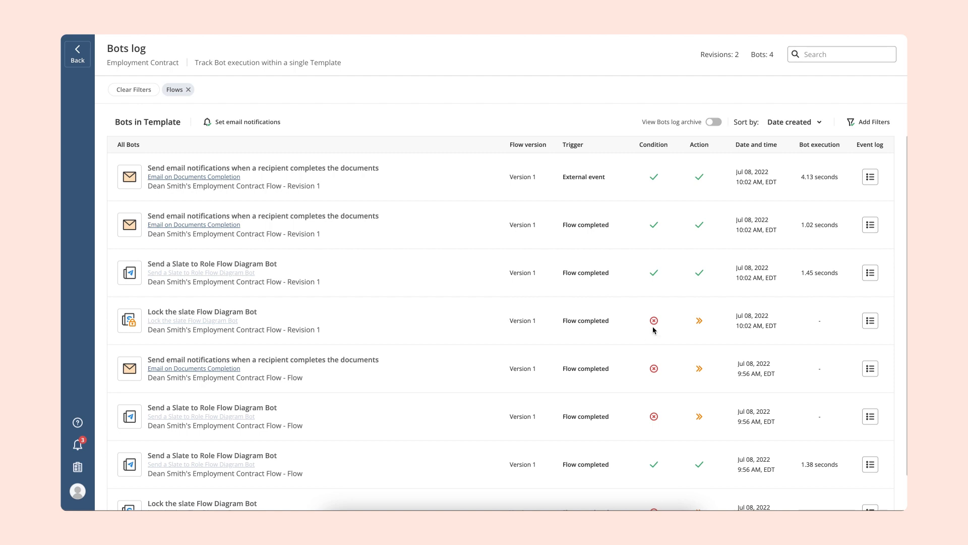
Step: Examine the condition status and event log of the Lock the slate Flow Diagram Bot run for Revision 1, and close the event log
{"action": "mouse_move", "coordinate": [655, 321]}
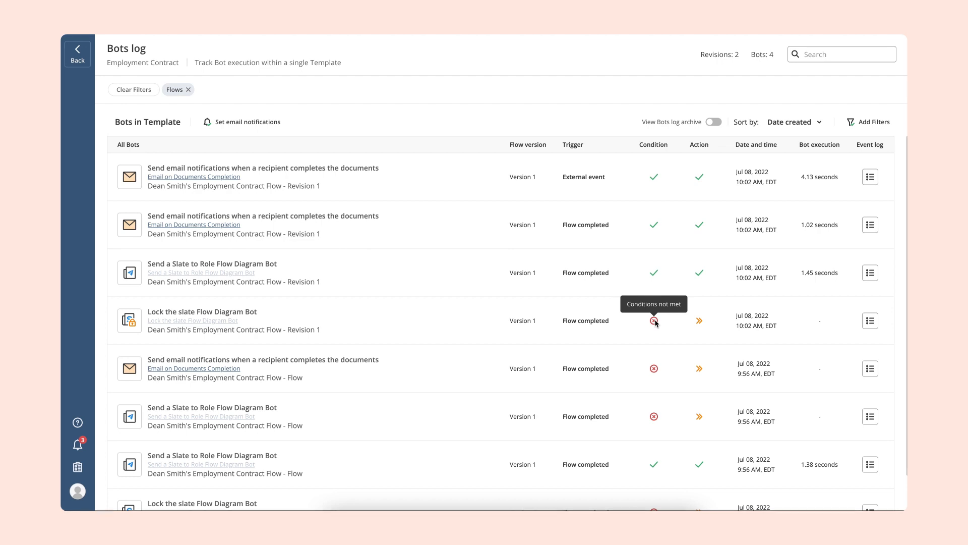
{"action": "left_click", "coordinate": [872, 322]}
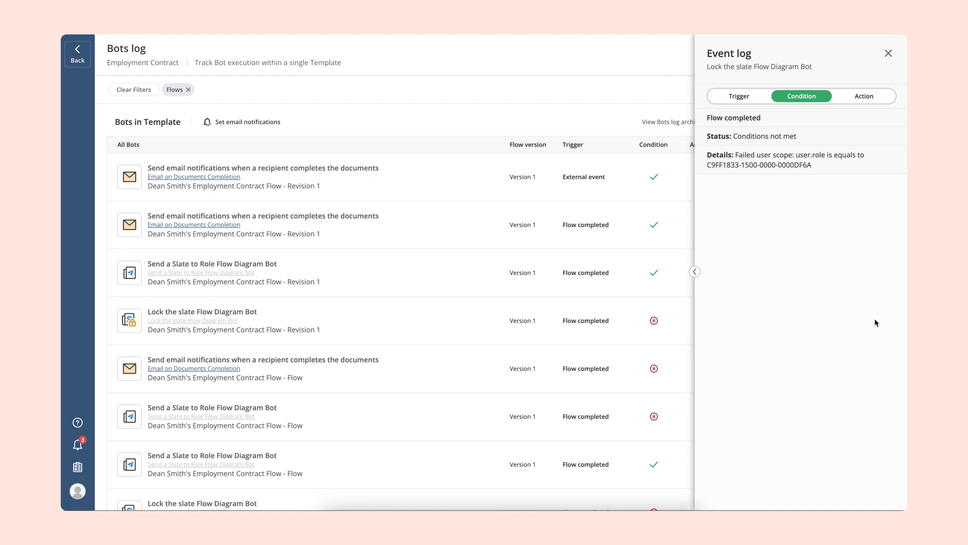
{"action": "left_click", "coordinate": [888, 54]}
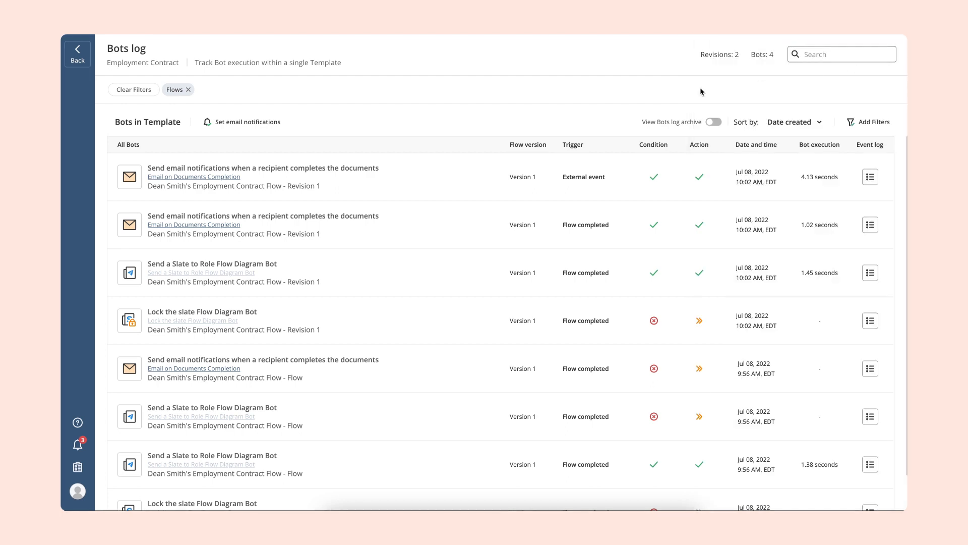